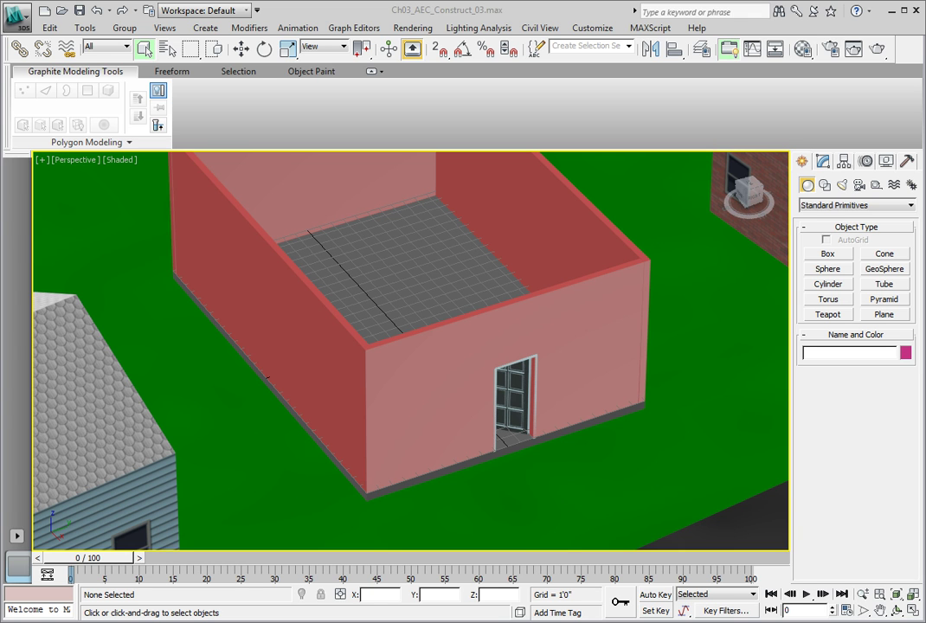
{"action": "left_click", "coordinate": [19, 26]}
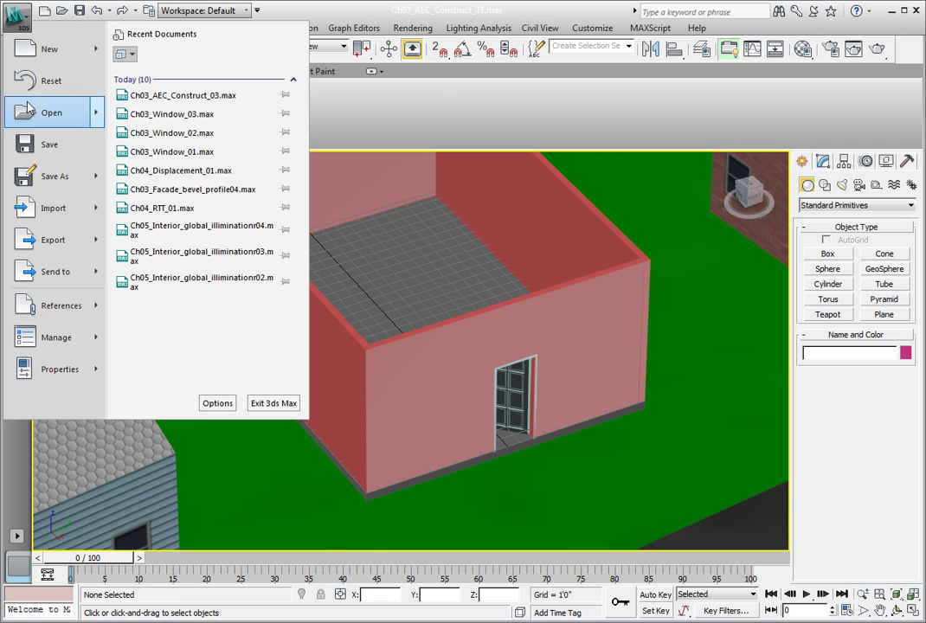
{"action": "left_click", "coordinate": [34, 111]}
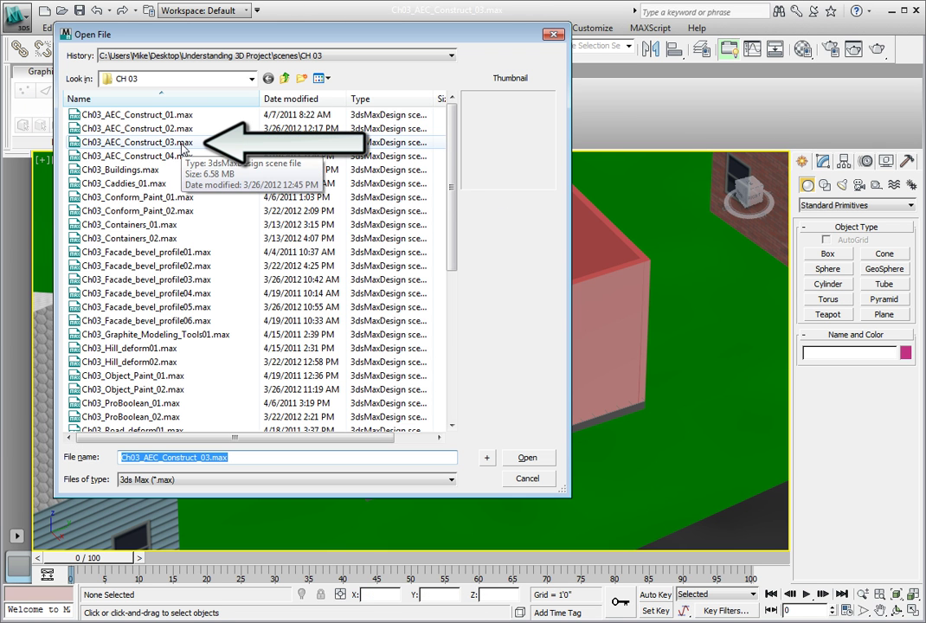
{"action": "left_click", "coordinate": [530, 481]}
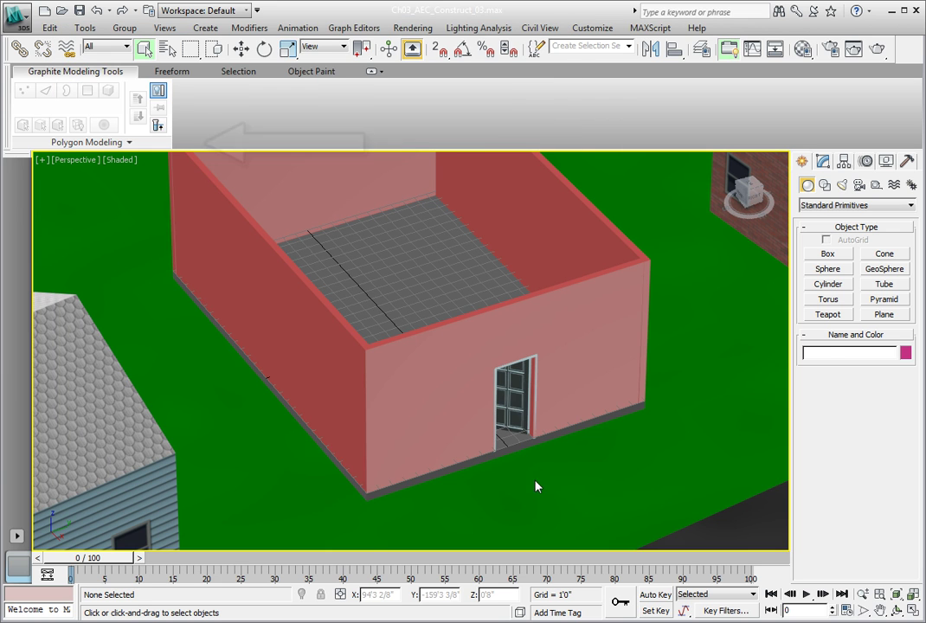
- Select the pink building's wall object and turn on 2D snapping
{"action": "left_click", "coordinate": [580, 356]}
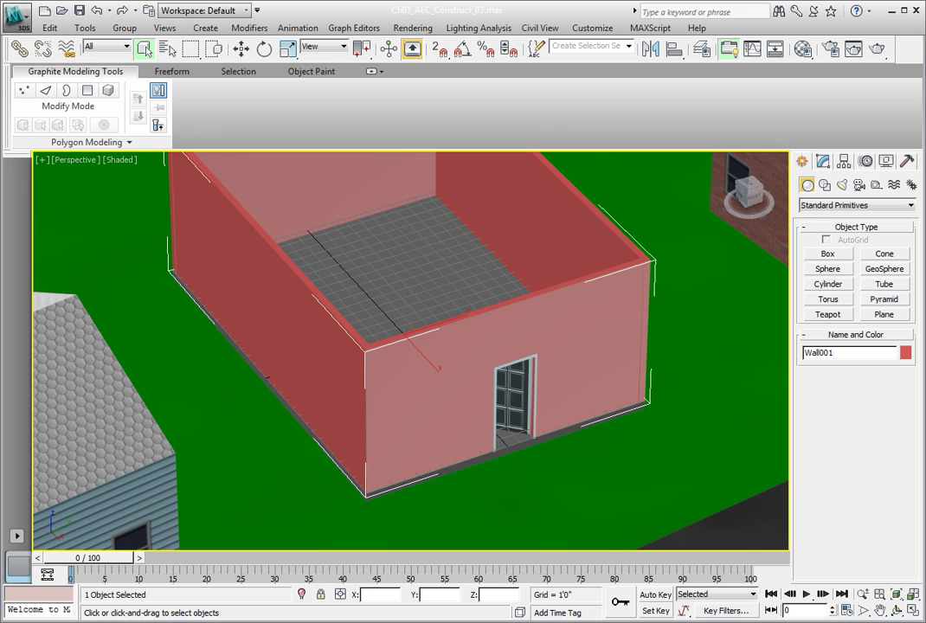
{"action": "key", "text": "s"}
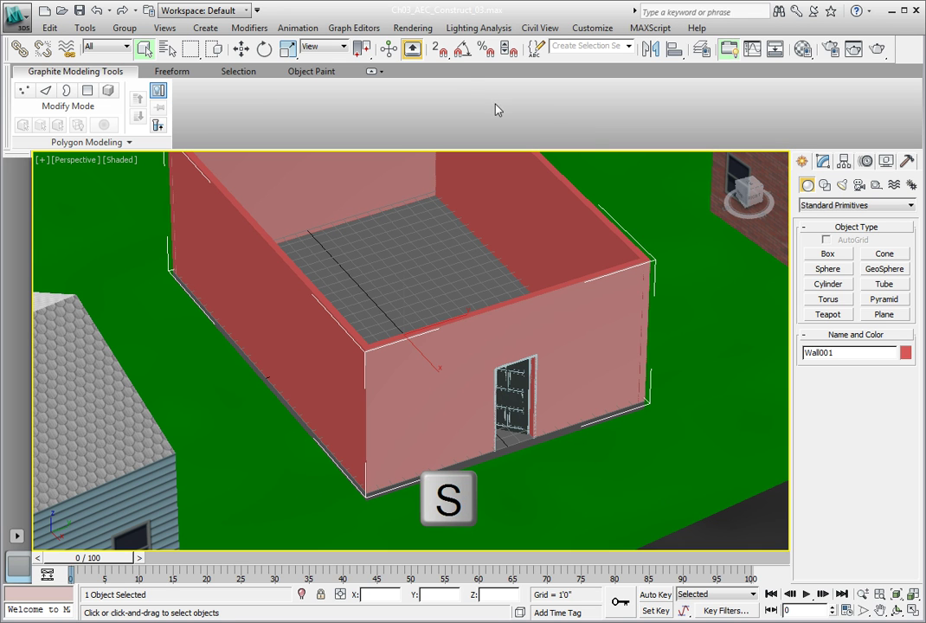
{"action": "left_click", "coordinate": [444, 55]}
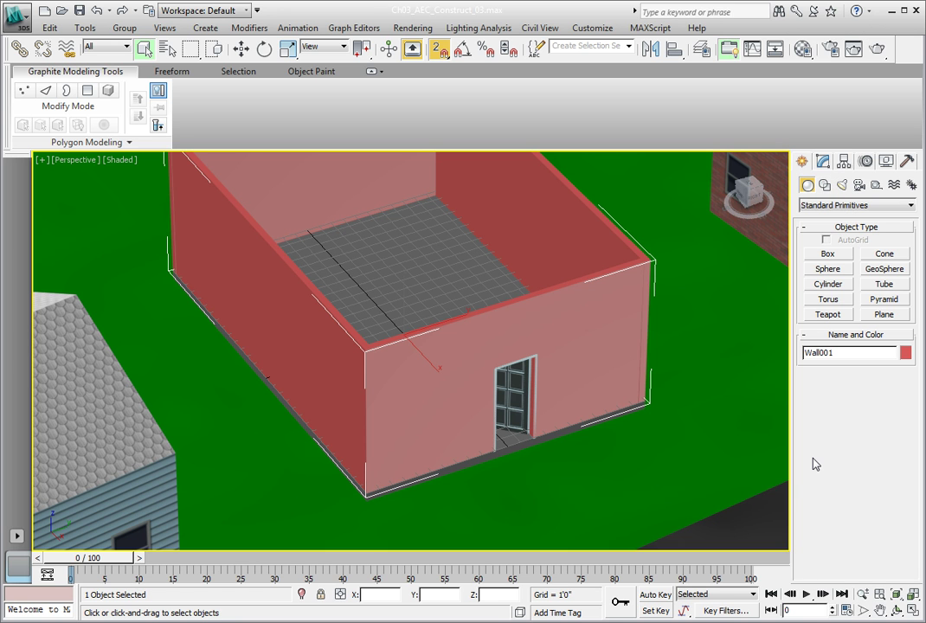
- Create a sliding window in the front wall between the near corner and the door, 3'0" wide, 1'0" deep and about 5'1" high
{"action": "left_click", "coordinate": [884, 215]}
{"action": "left_click", "coordinate": [885, 298]}
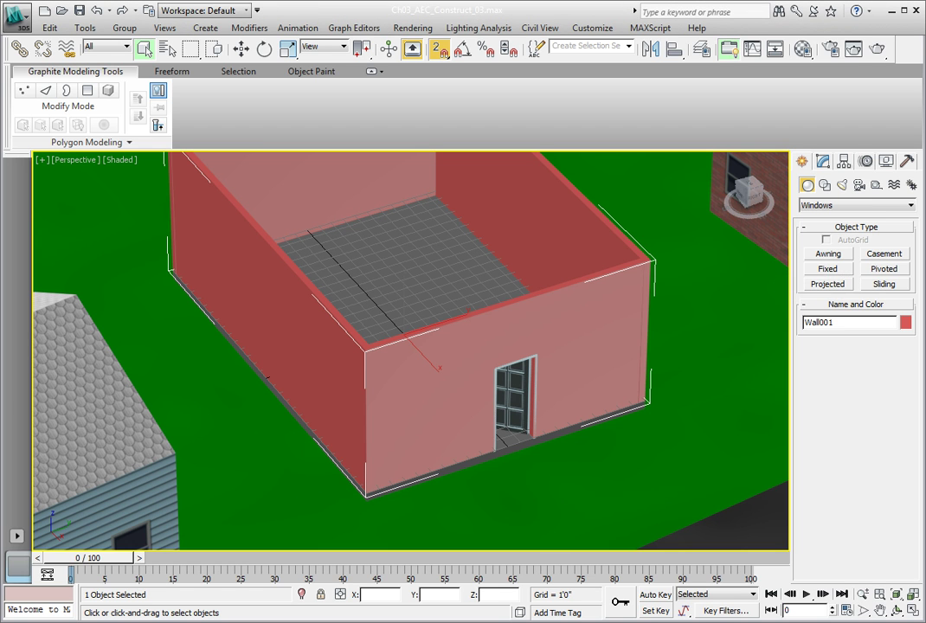
{"action": "left_click", "coordinate": [884, 285]}
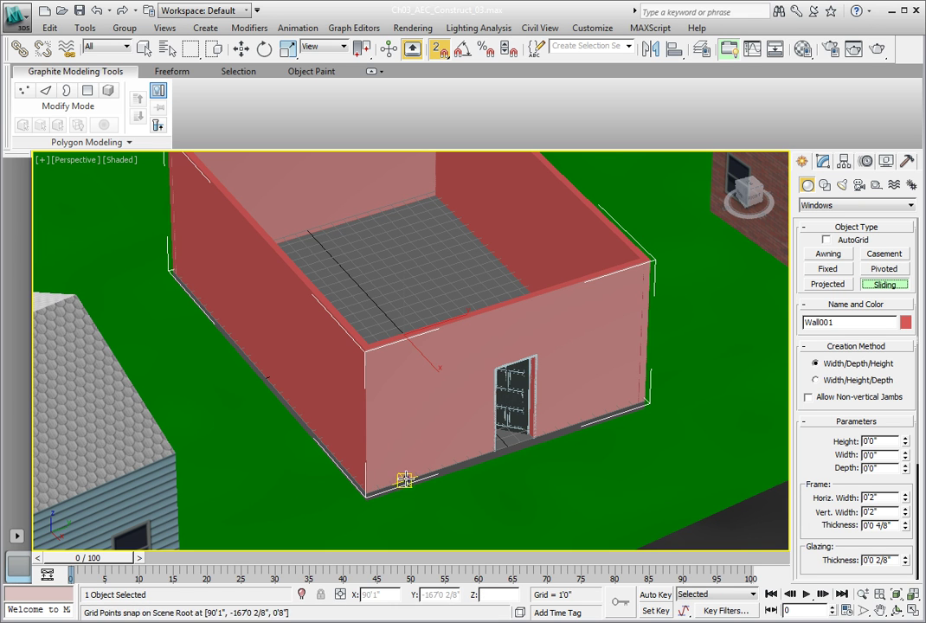
{"action": "left_click_drag", "start_coordinate": [426, 472], "coordinate": [393, 482]}
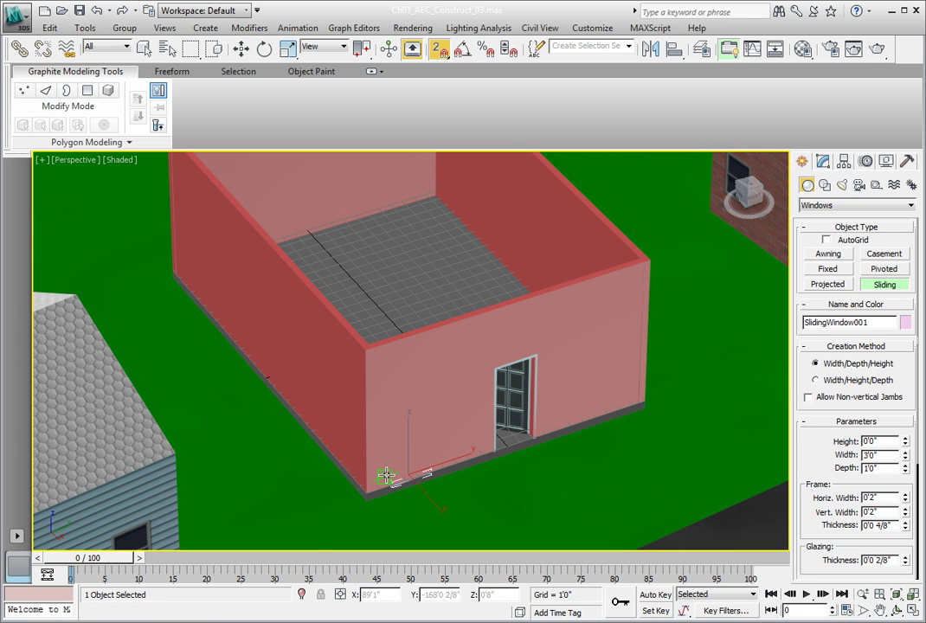
{"action": "left_click", "coordinate": [386, 475]}
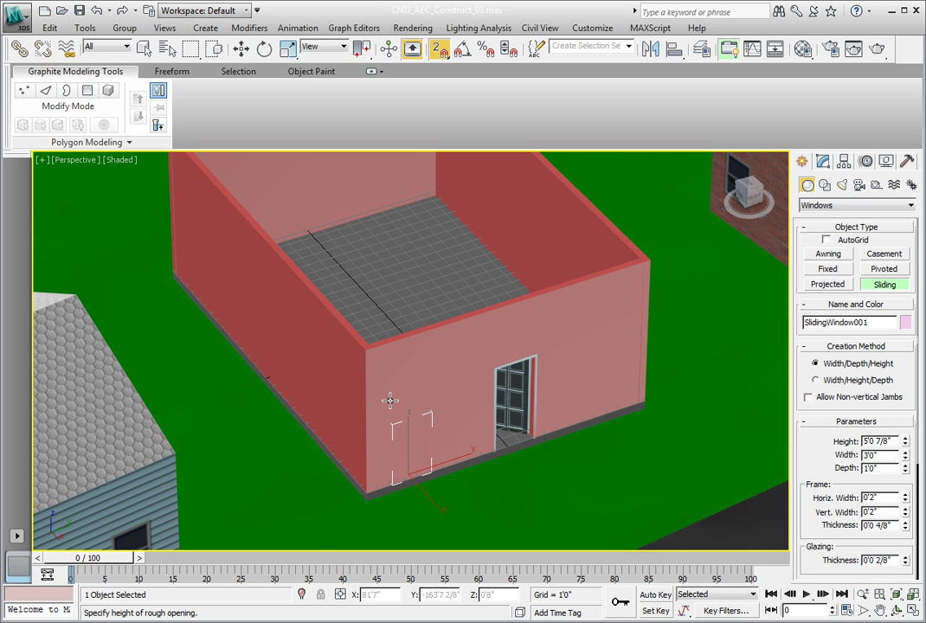
{"action": "left_click", "coordinate": [390, 400]}
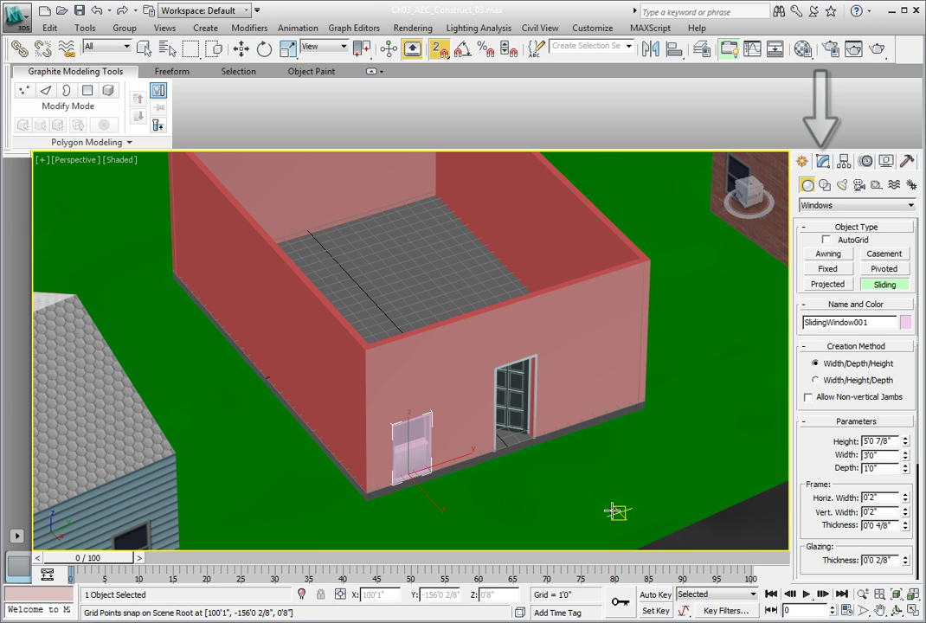
- Set the new sliding window's height to 4'0" and its depth to 0'6"
{"action": "left_click", "coordinate": [822, 164]}
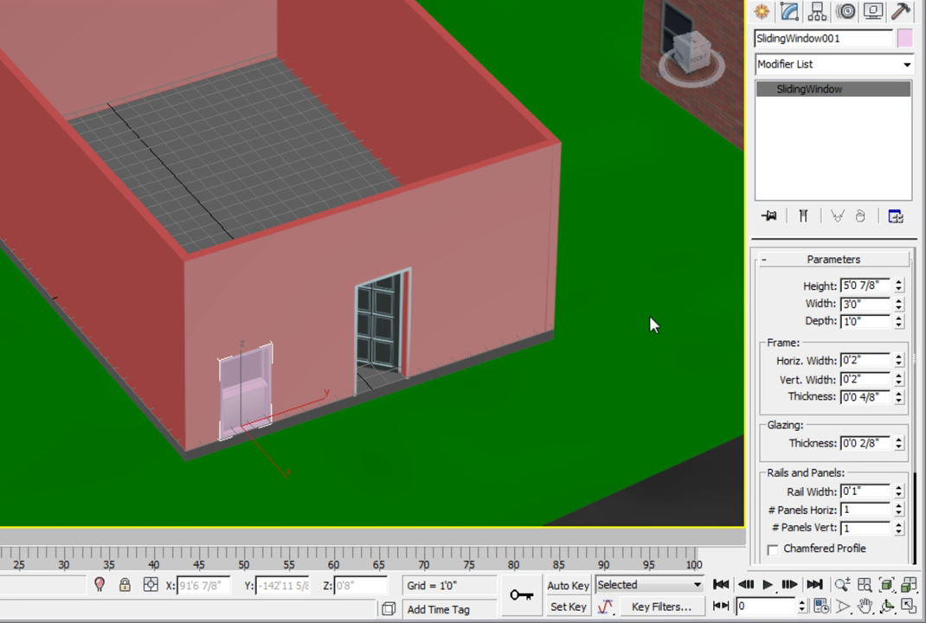
{"action": "left_click", "coordinate": [866, 285]}
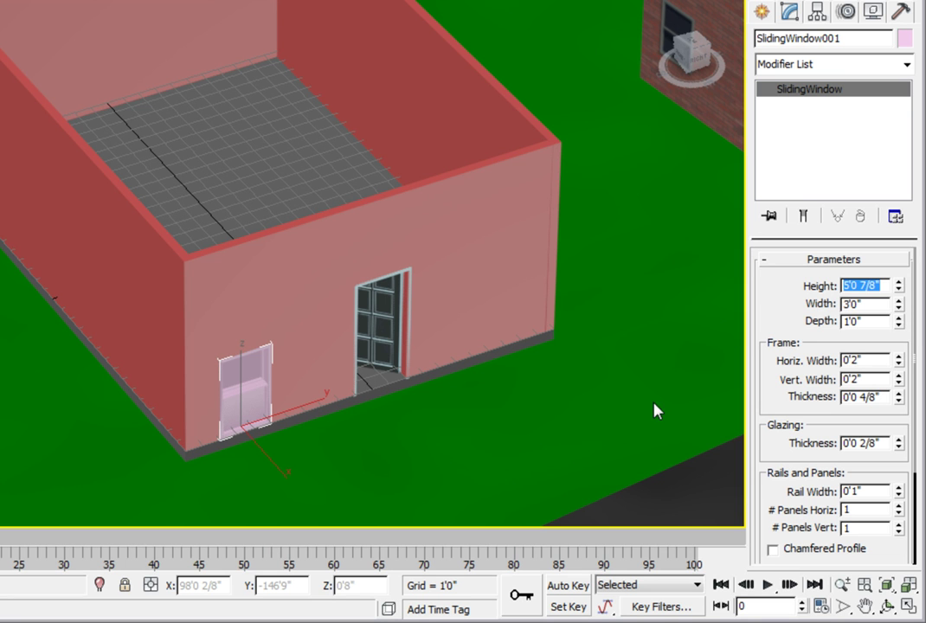
{"action": "type", "text": "4"}
{"action": "key", "text": "Return"}
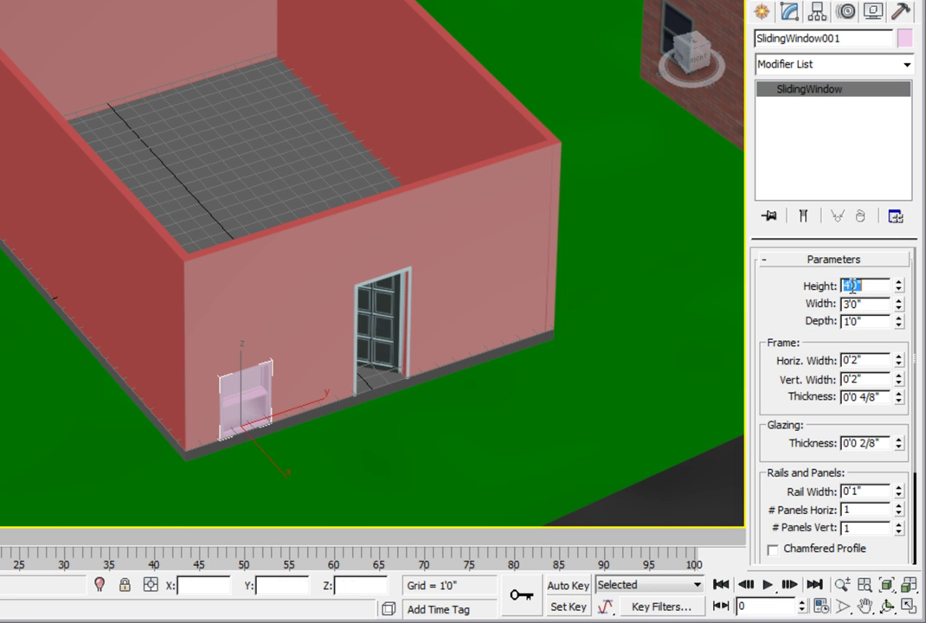
{"action": "left_click", "coordinate": [873, 304]}
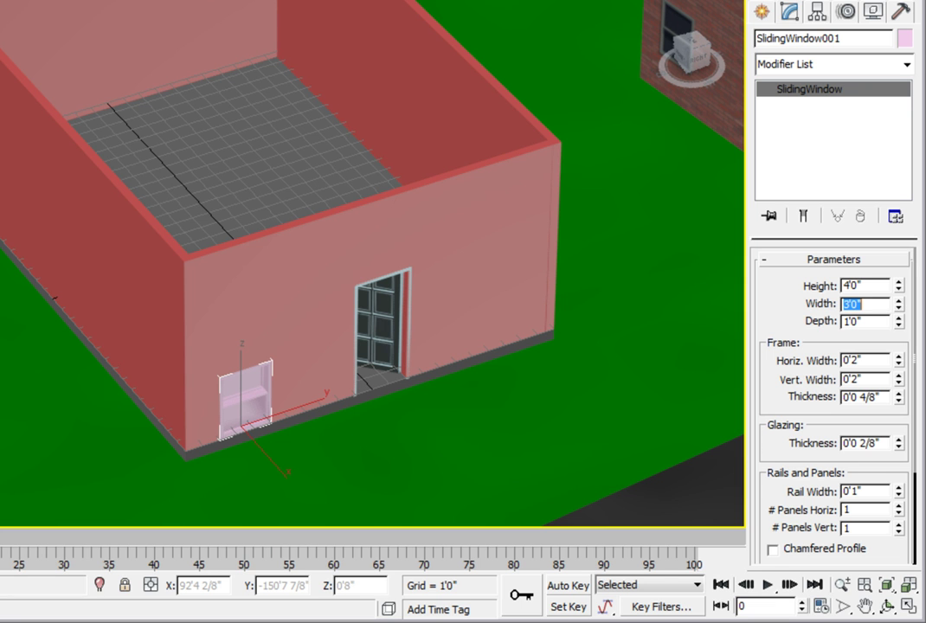
{"action": "left_click", "coordinate": [873, 322]}
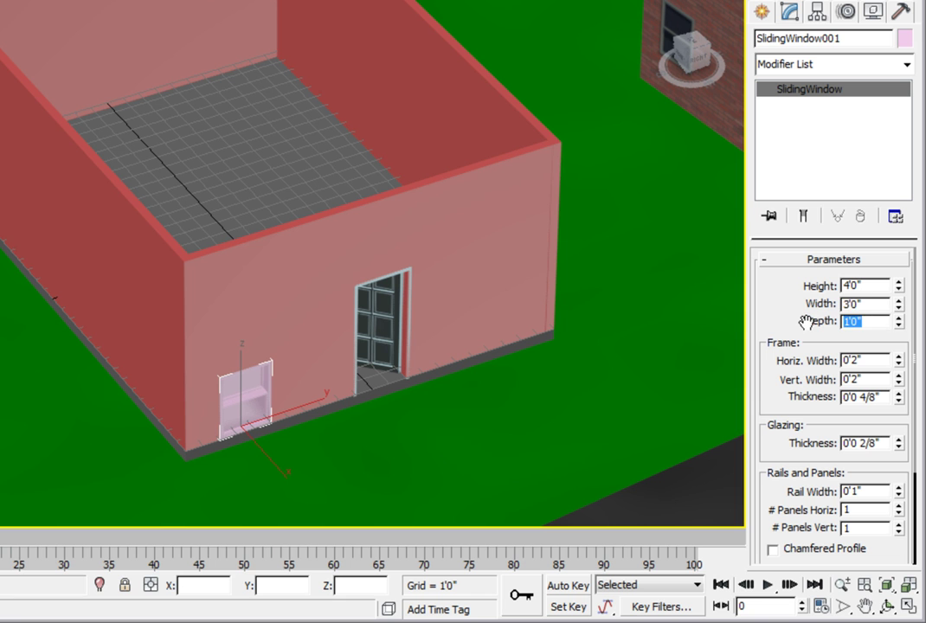
{"action": "type", "text": "6"}
{"action": "key", "text": "Return"}
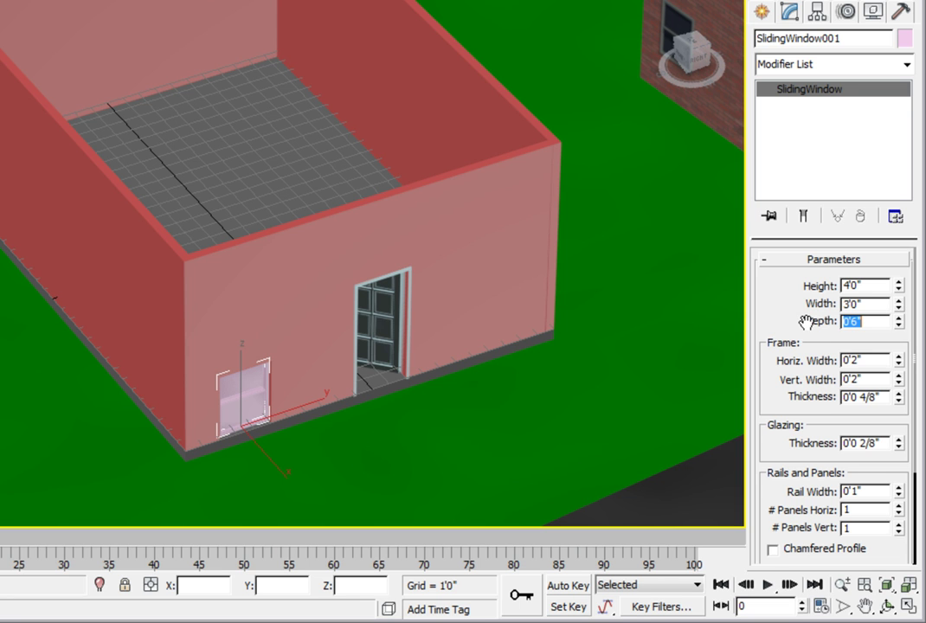
- Switch the sliding window's Hung option off and back on to compare the two sash arrangements
{"action": "scroll", "coordinate": [769, 376], "scroll_direction": "down", "scroll_amount": 1}
{"action": "left_click_drag", "start_coordinate": [768, 377], "coordinate": [768, 217]}
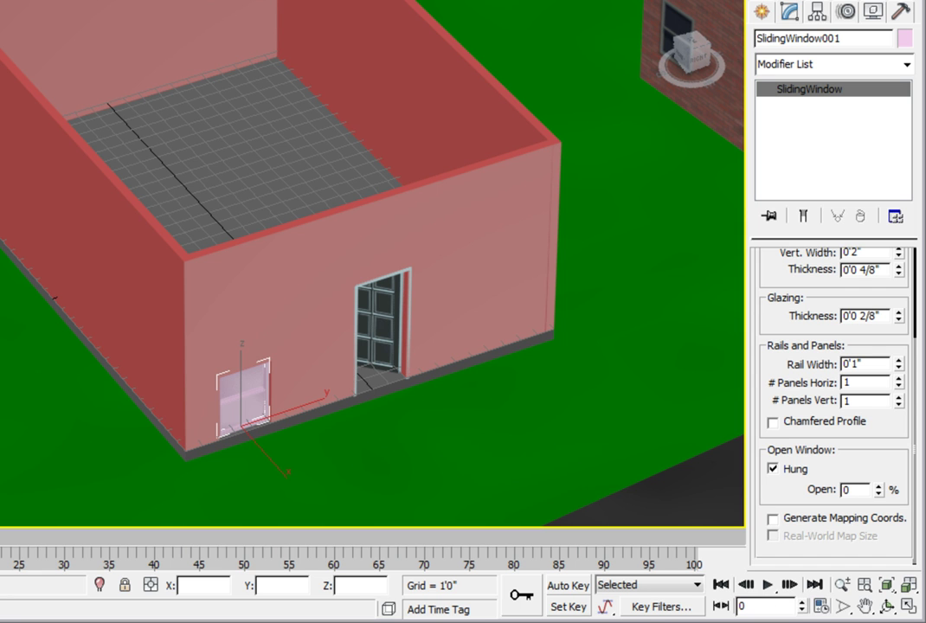
{"action": "left_click", "coordinate": [774, 470]}
{"action": "left_click", "coordinate": [773, 470]}
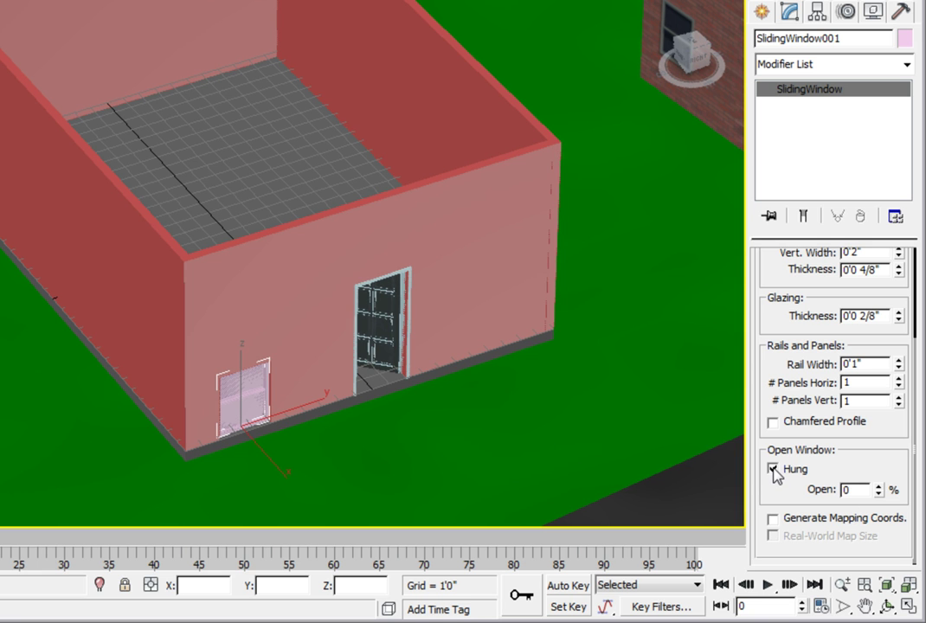
{"action": "left_click", "coordinate": [773, 469]}
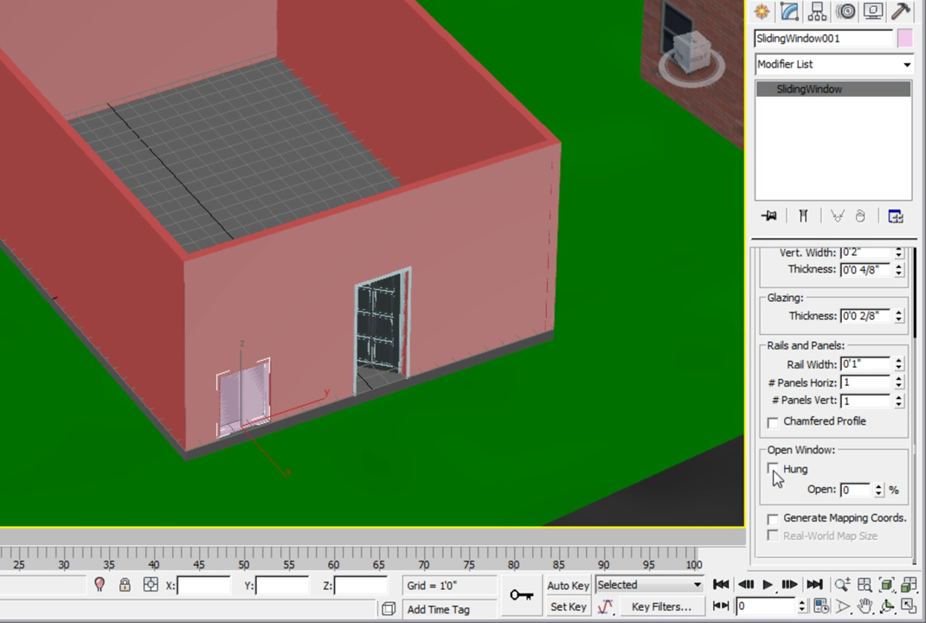
{"action": "left_click", "coordinate": [773, 469]}
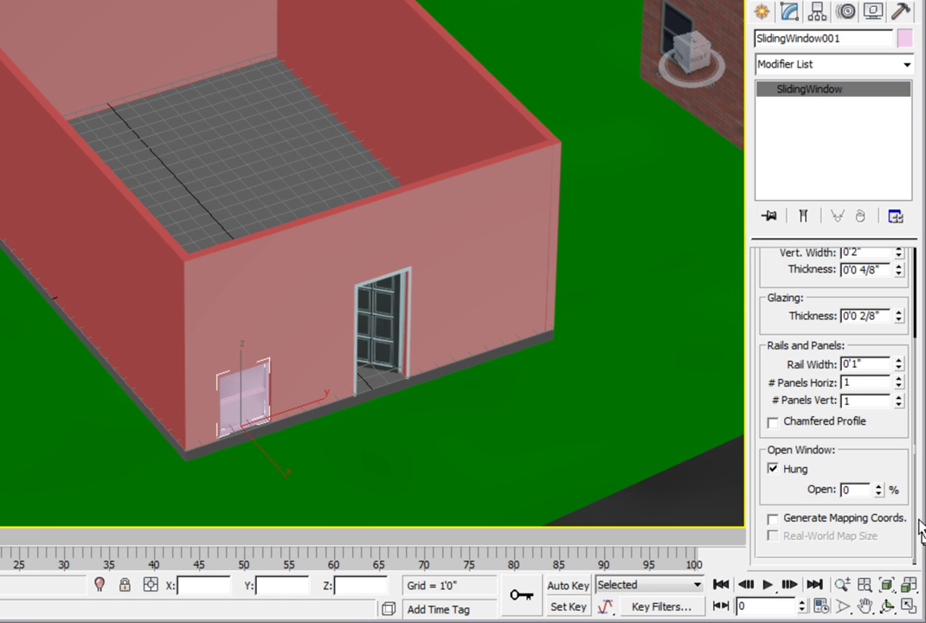
- Set the sliding window to be 50% open
{"action": "double_click", "coordinate": [844, 490]}
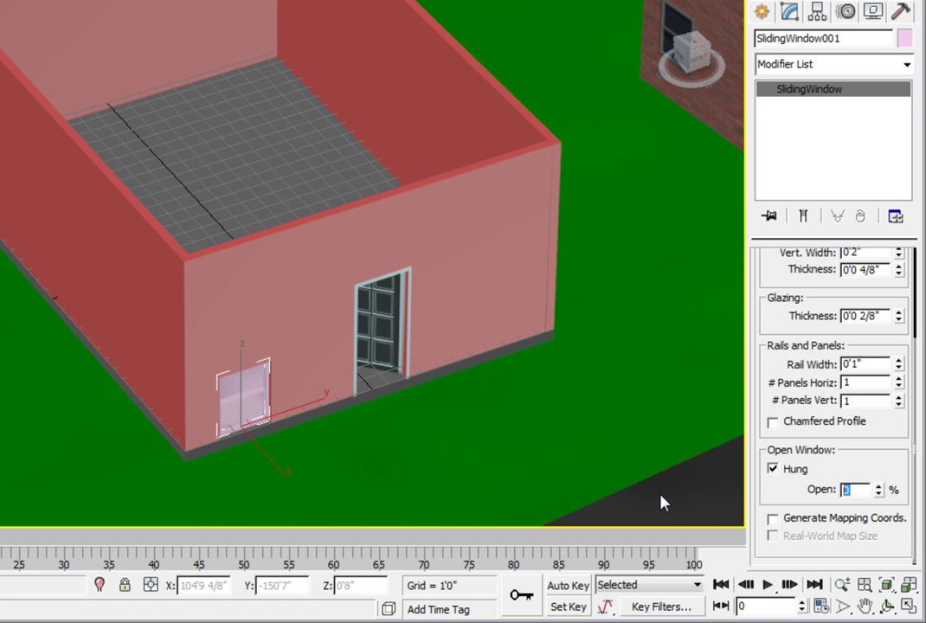
{"action": "type", "text": "50"}
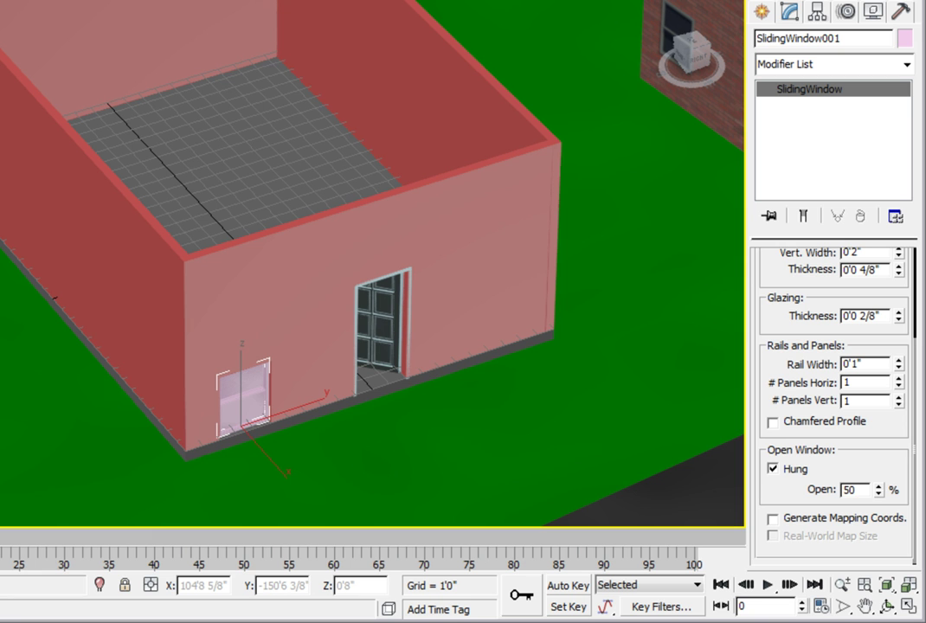
{"action": "key", "text": "Return"}
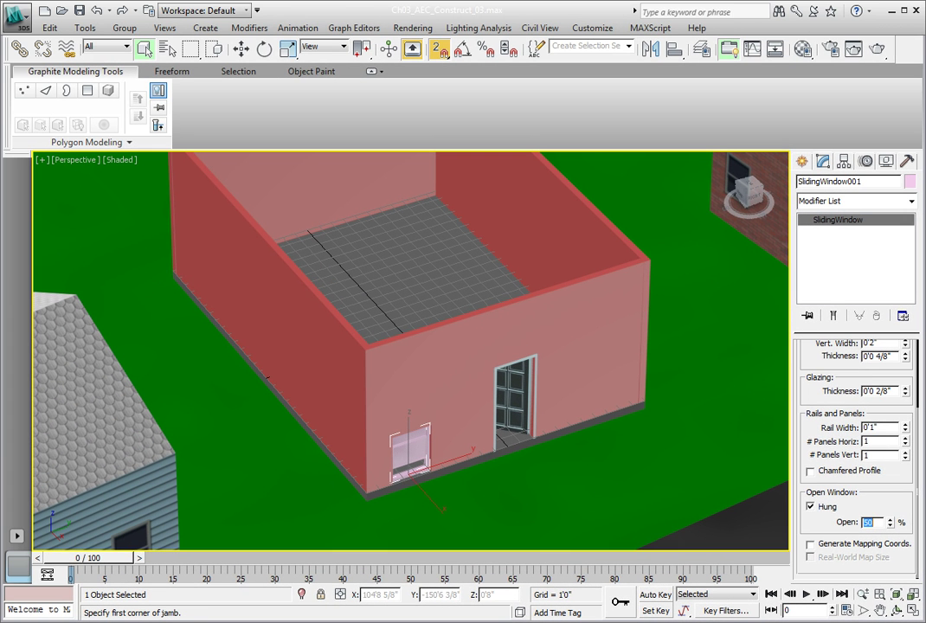
- Rotate the sliding window by entering an absolute Z rotation of -90 degrees
{"action": "left_click", "coordinate": [267, 50]}
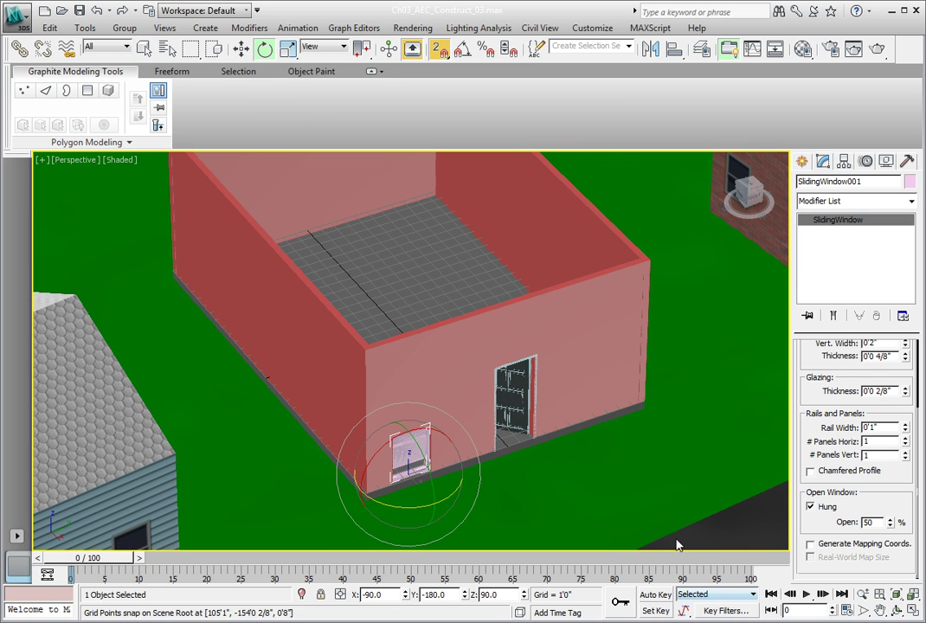
{"action": "key", "text": "e"}
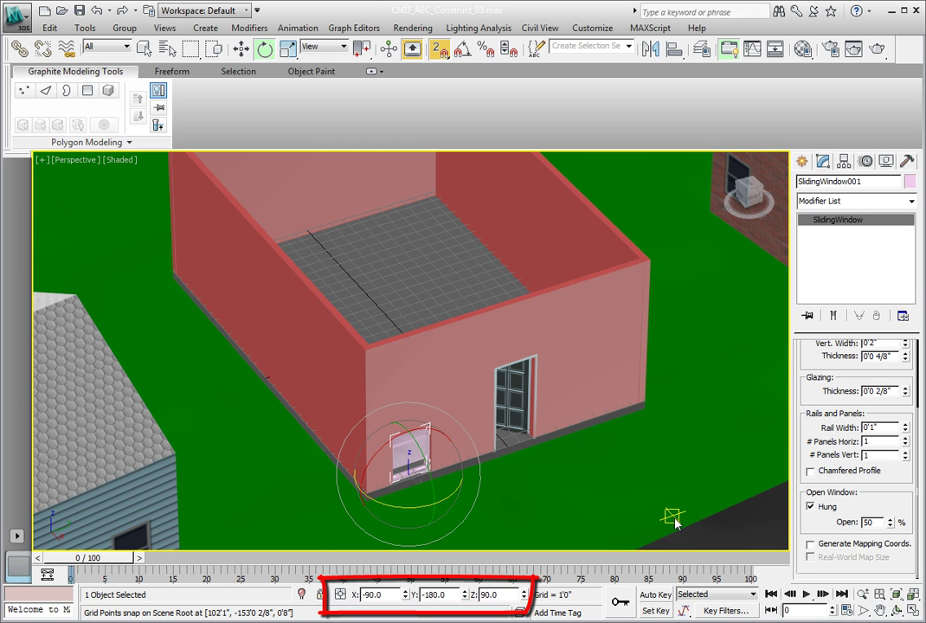
{"action": "double_click", "coordinate": [502, 595]}
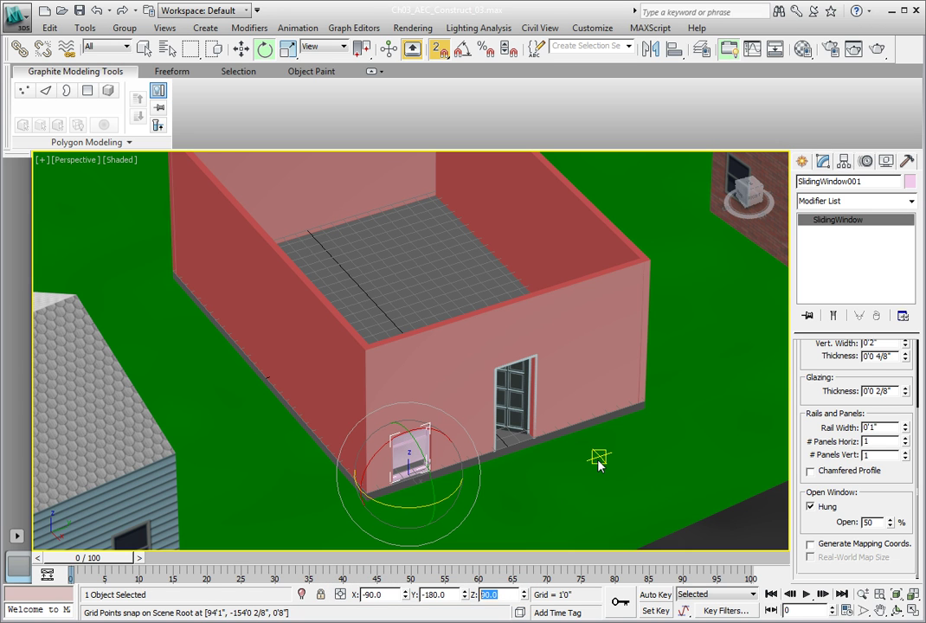
{"action": "type", "text": "-90"}
{"action": "key", "text": "Return"}
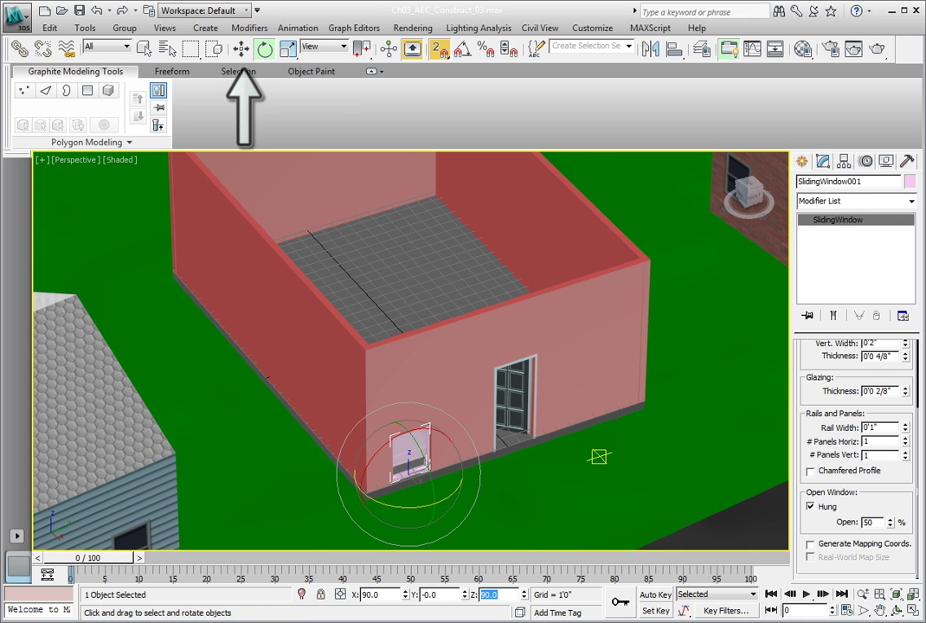
- Move the sliding window to an absolute X position of 89'10.125"
{"action": "left_click", "coordinate": [242, 49]}
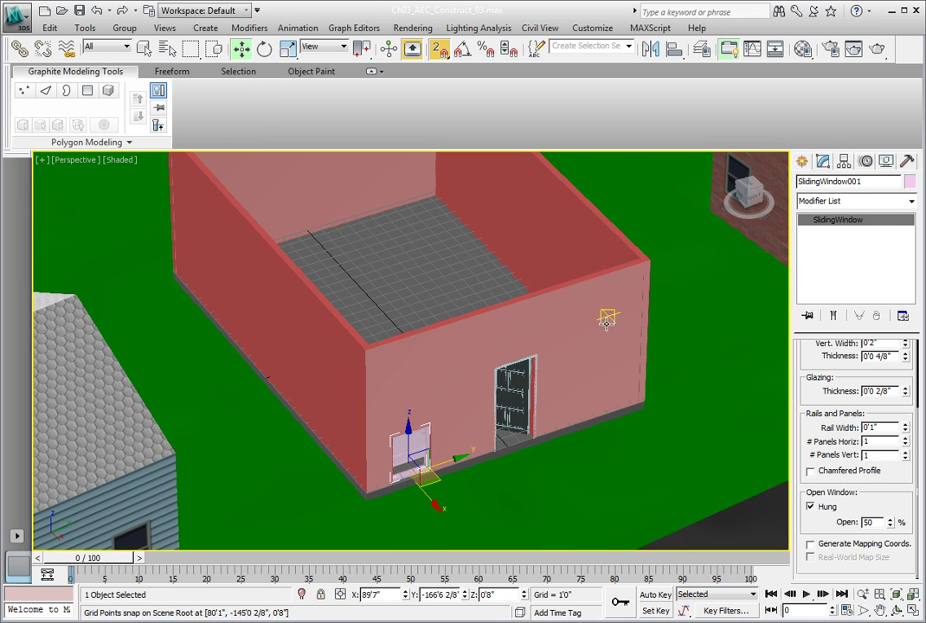
{"action": "key", "text": "w"}
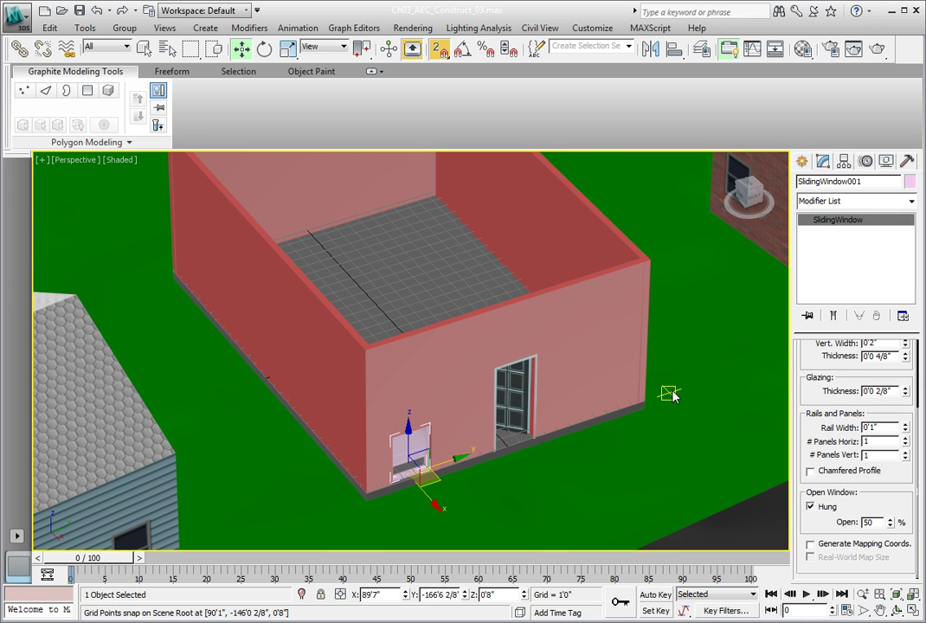
{"action": "left_click_drag", "start_coordinate": [386, 595], "coordinate": [347, 603]}
{"action": "type", "text": "89"}
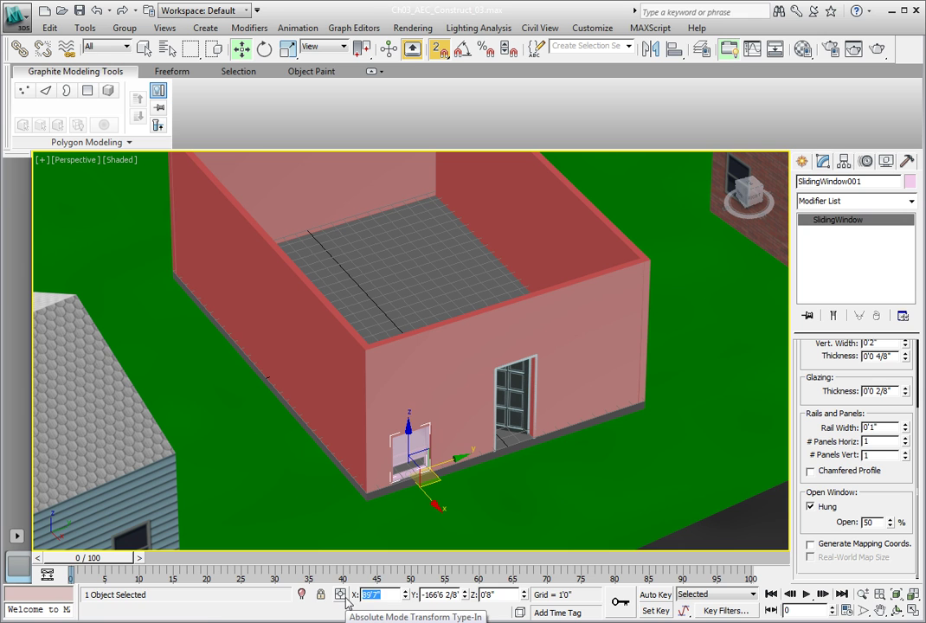
{"action": "type", "text": "'10.125"}
{"action": "key", "text": "Return"}
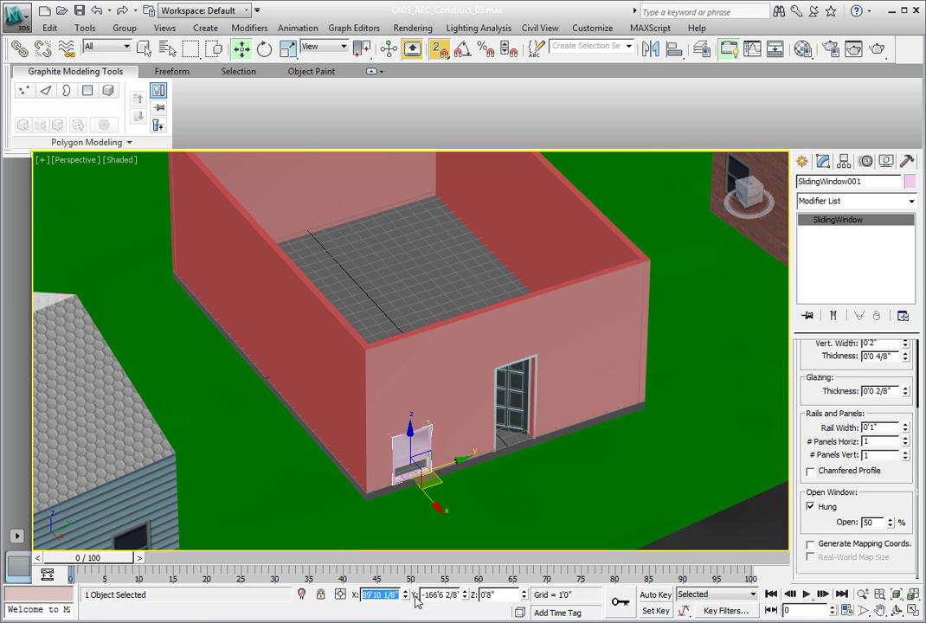
- Move the sliding window to an absolute Y position of -166'0" and a Z position of 3'0"
{"action": "double_click", "coordinate": [455, 597]}
{"action": "left_click_drag", "start_coordinate": [457, 597], "coordinate": [507, 609]}
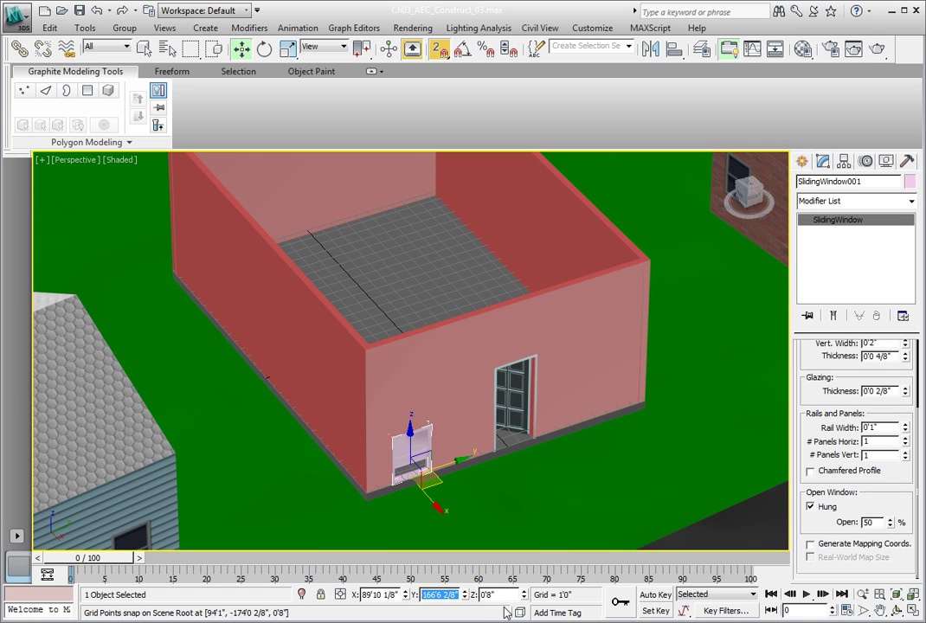
{"action": "type", "text": "-166"}
{"action": "key", "text": "Return"}
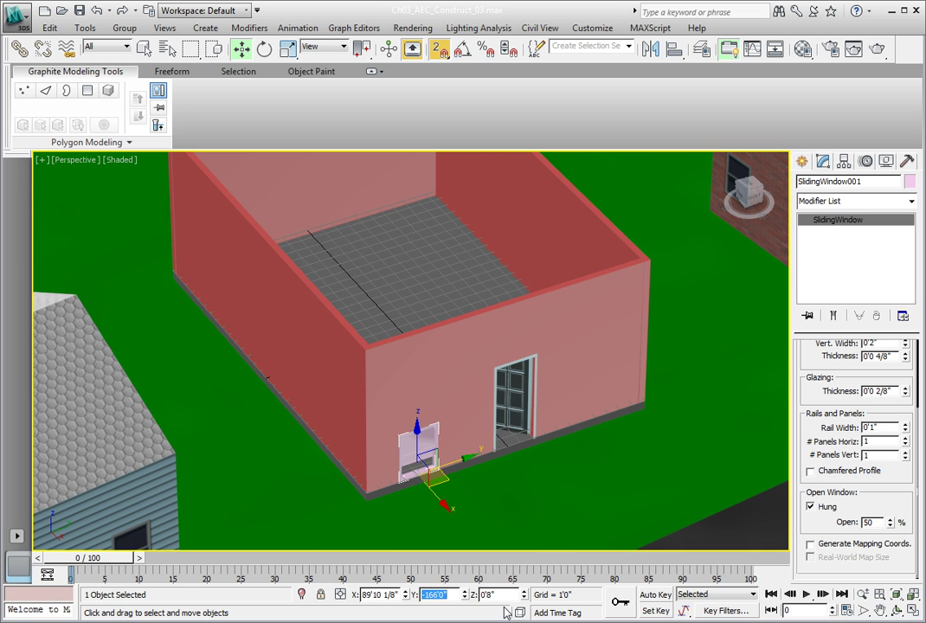
{"action": "key", "text": "Tab"}
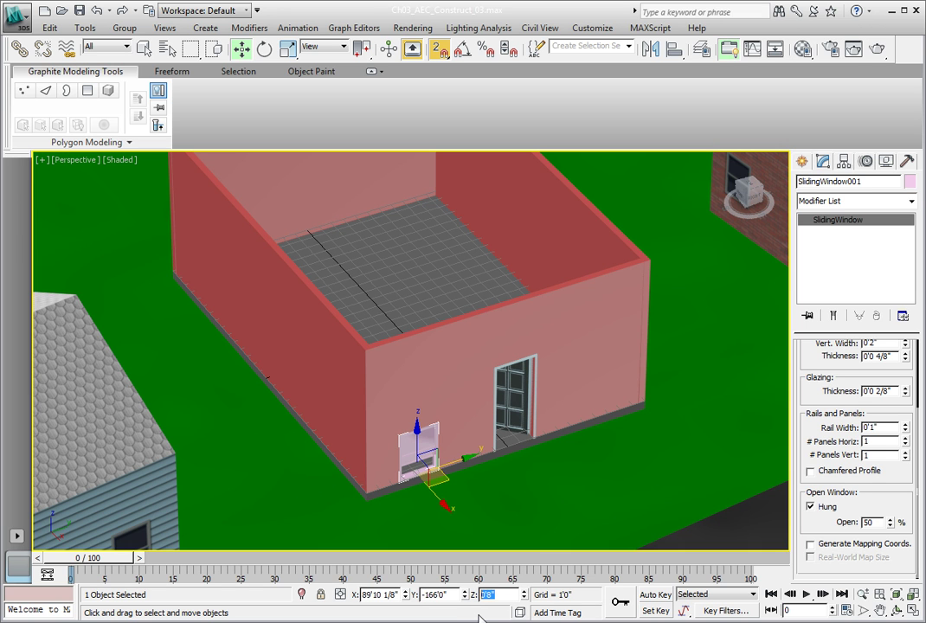
{"action": "type", "text": "3"}
{"action": "key", "text": "Return"}
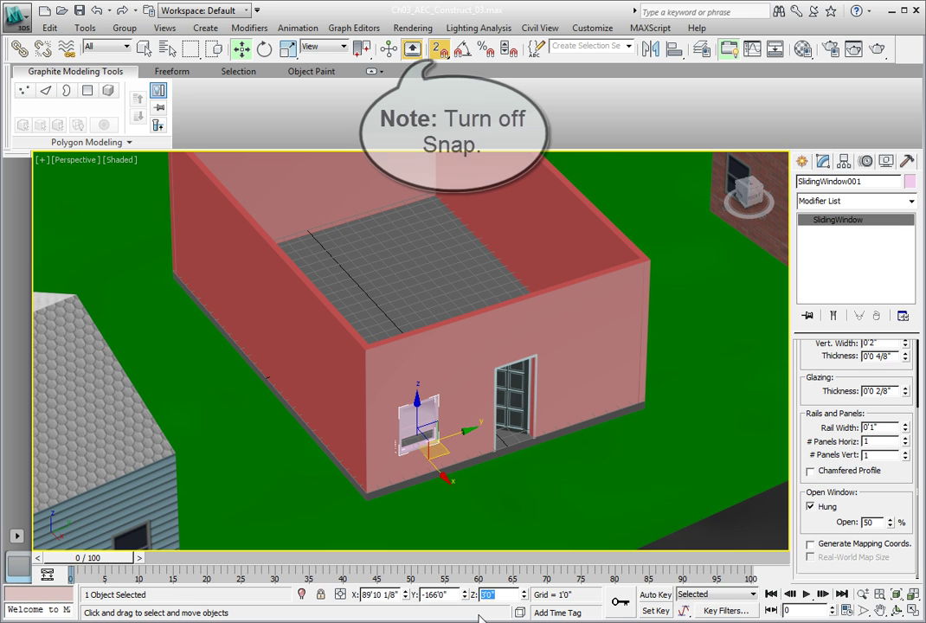
- With snapping off, clone the window as two copies spaced about 3'10" along Y, and shift the last one past the door to about Y -154'8"
{"action": "left_click", "coordinate": [439, 49]}
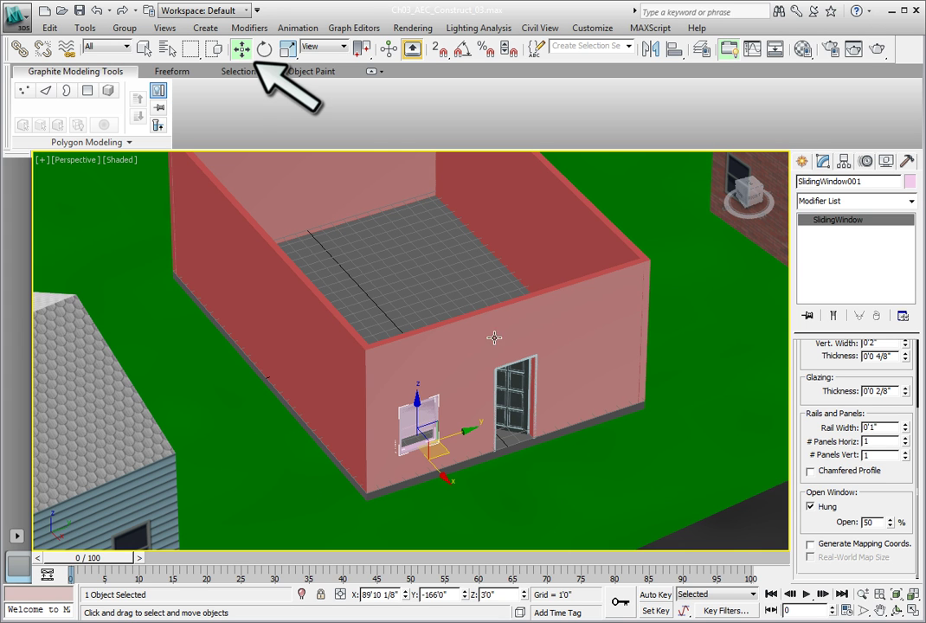
{"action": "key", "text": "shift"}
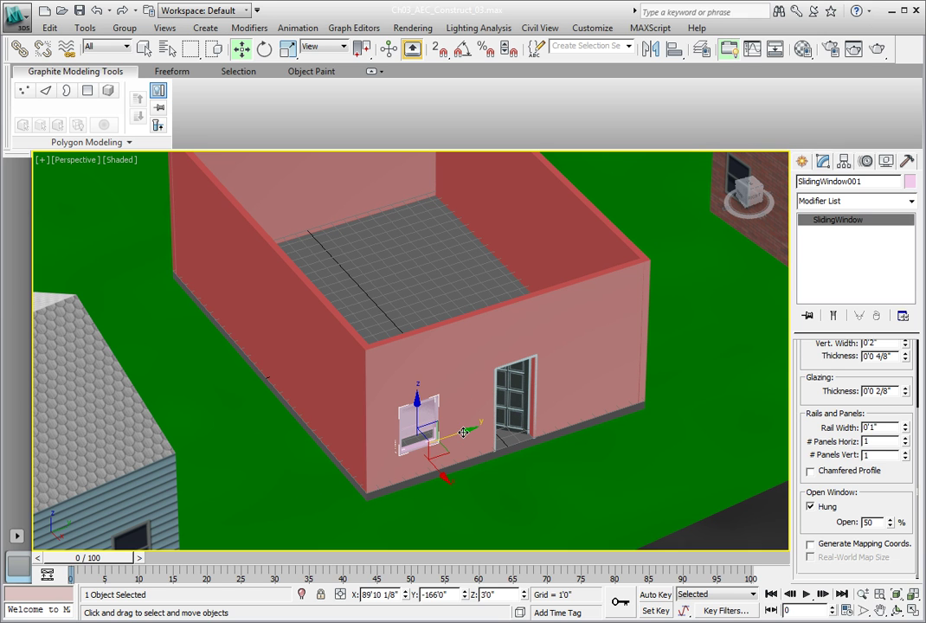
{"action": "left_click_drag", "start_coordinate": [463, 432], "coordinate": [516, 426], "text": "shift"}
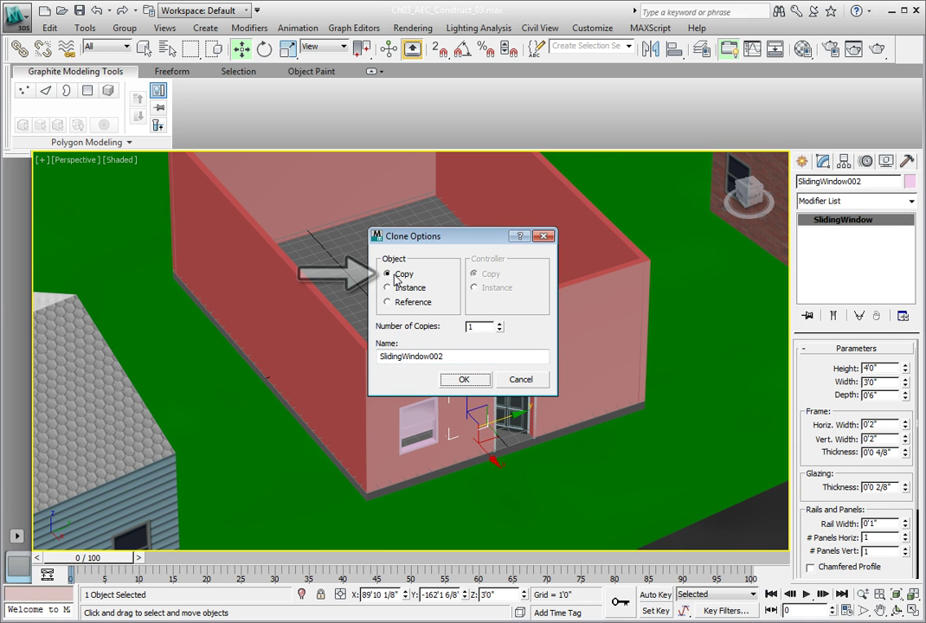
{"action": "double_click", "coordinate": [473, 326]}
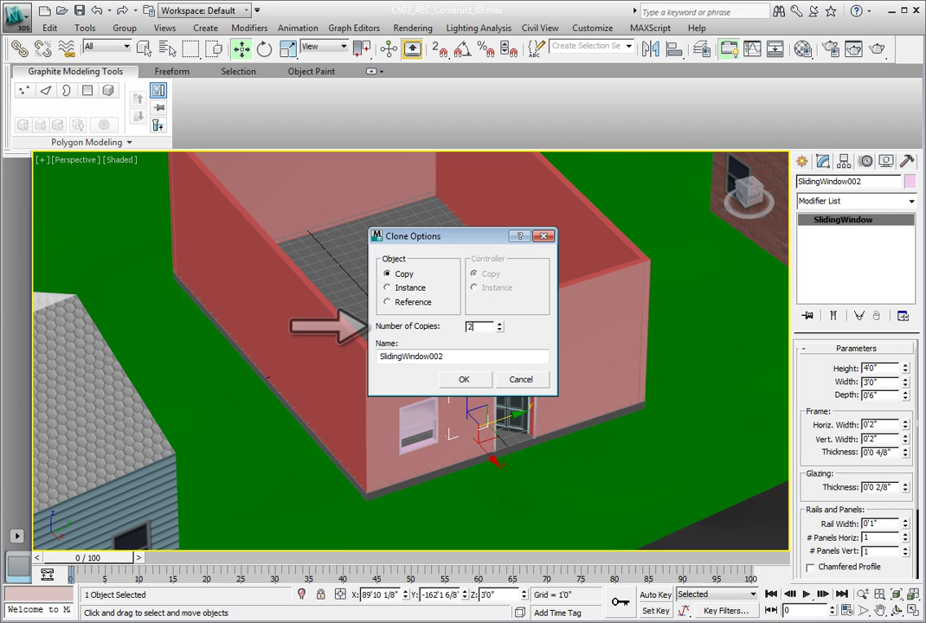
{"action": "type", "text": "2"}
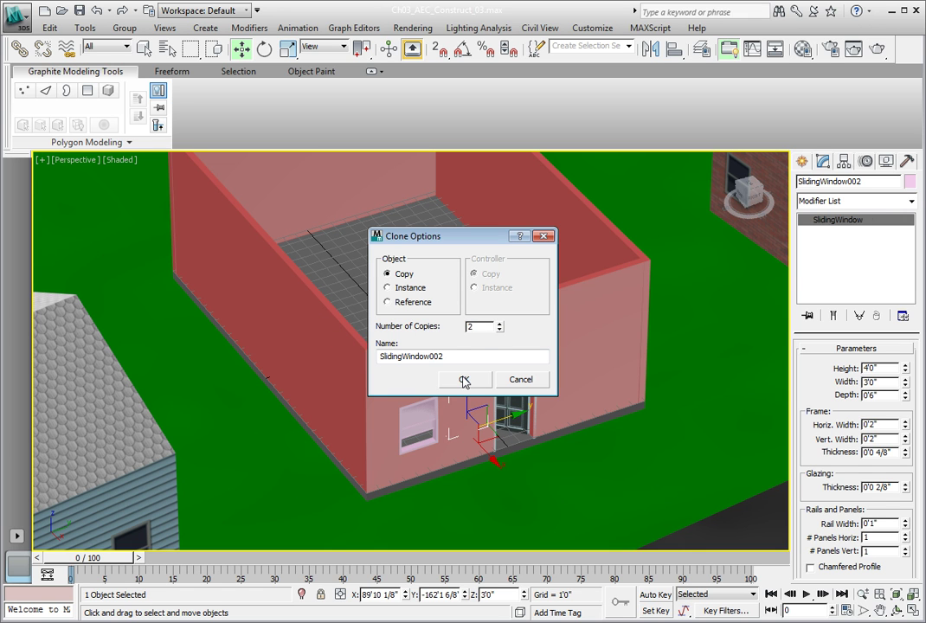
{"action": "left_click", "coordinate": [464, 381]}
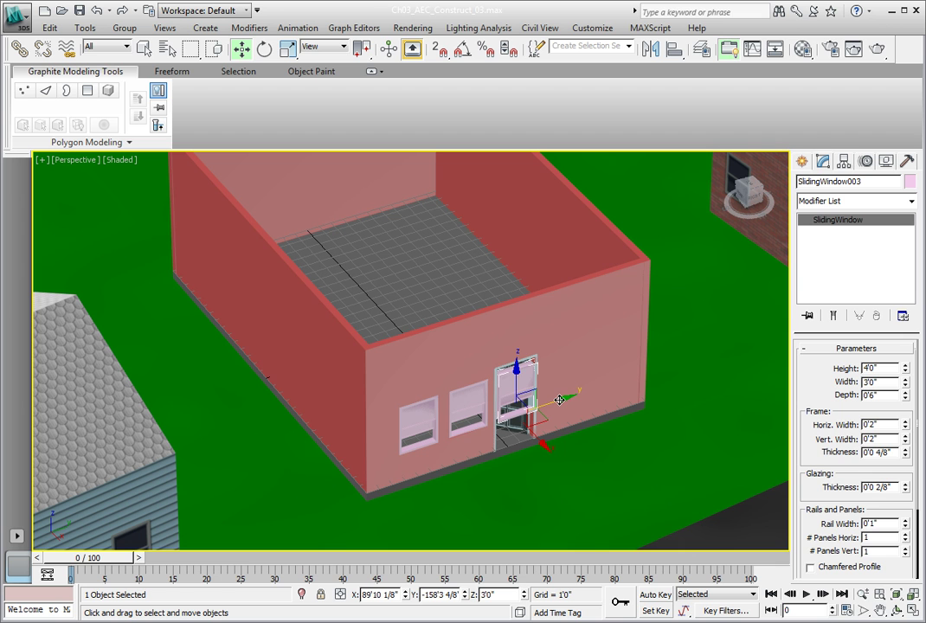
{"action": "left_click_drag", "start_coordinate": [560, 400], "coordinate": [606, 394]}
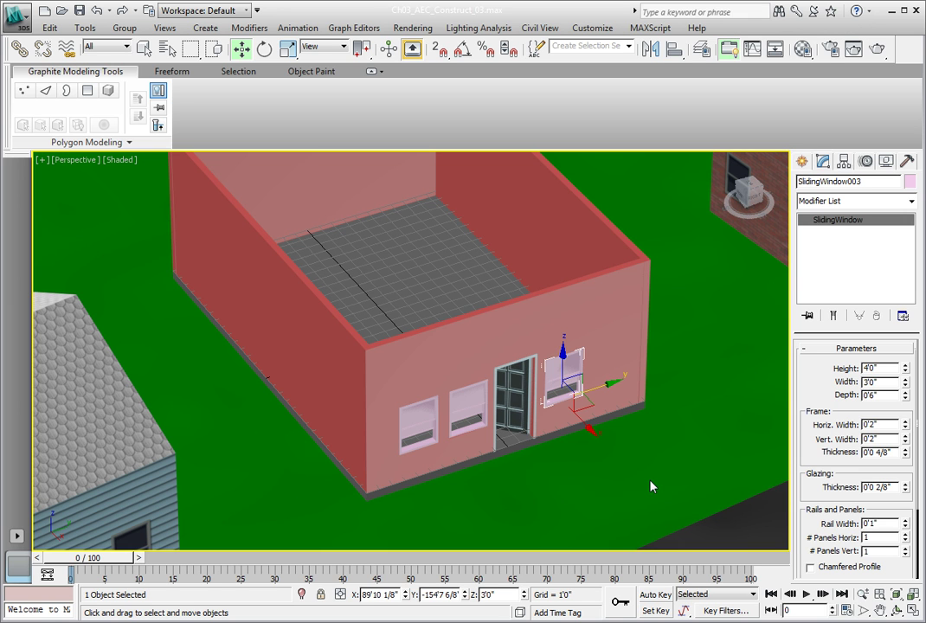
- Save the scene under the incremented file name Ch03_AEC_Construct_04.max, replacing the existing file
{"action": "left_click", "coordinate": [17, 16]}
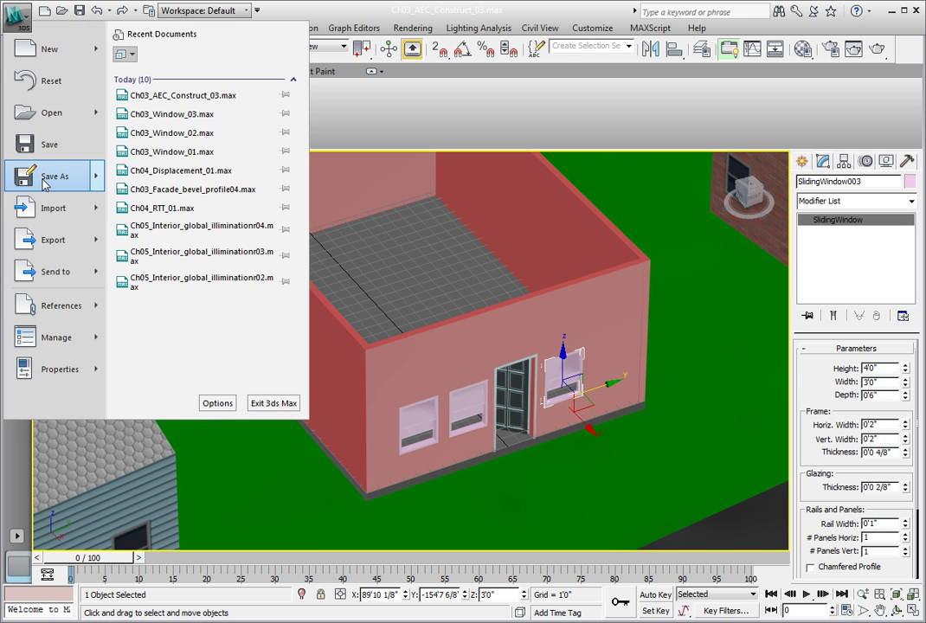
{"action": "left_click", "coordinate": [45, 181]}
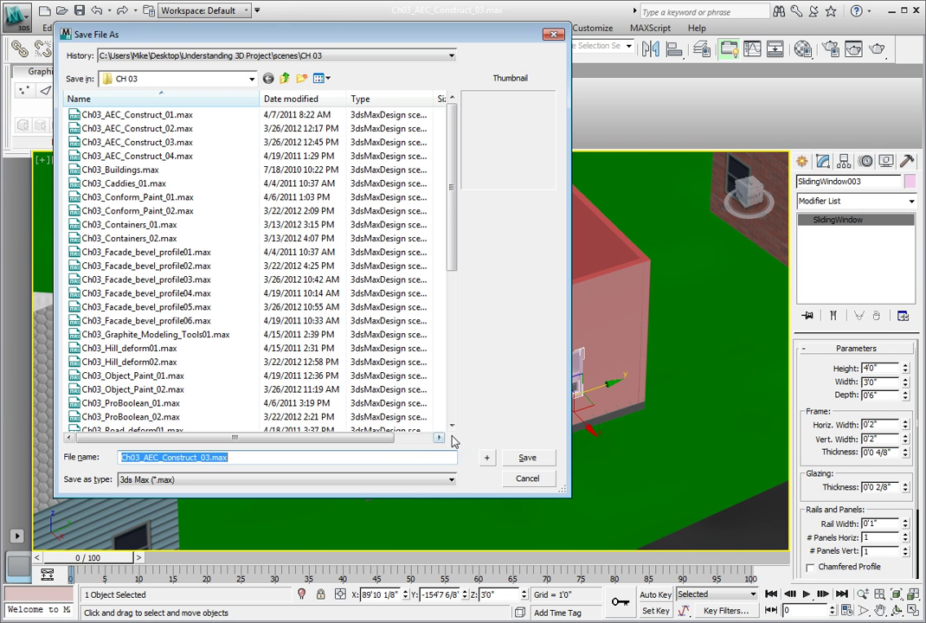
{"action": "left_click", "coordinate": [486, 461]}
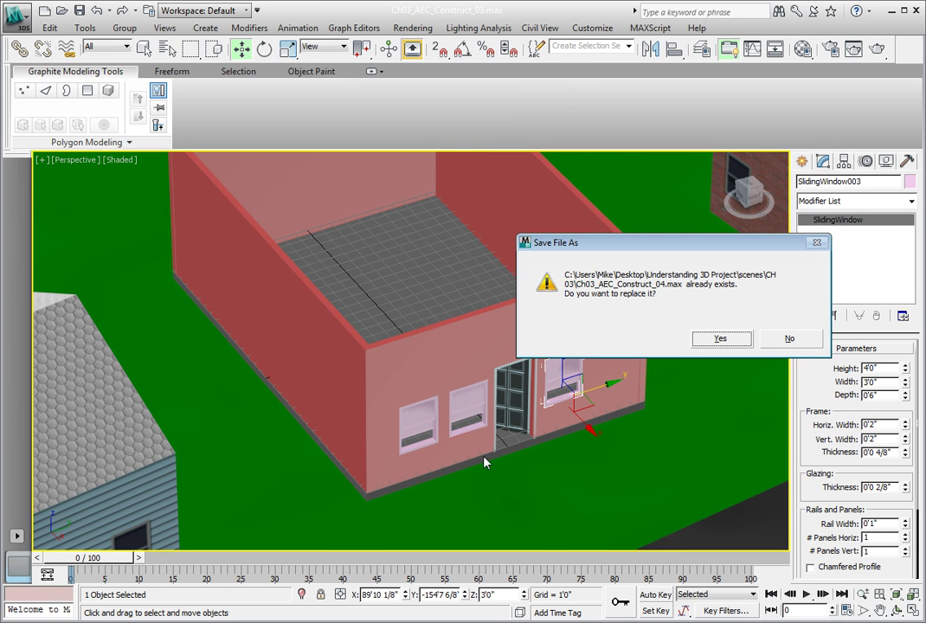
{"action": "left_click", "coordinate": [721, 339]}
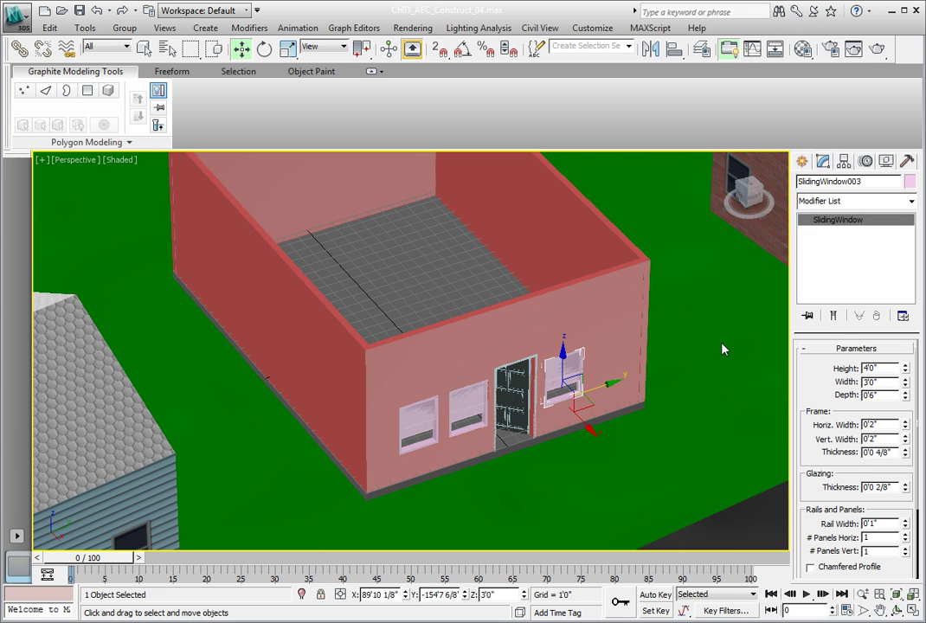